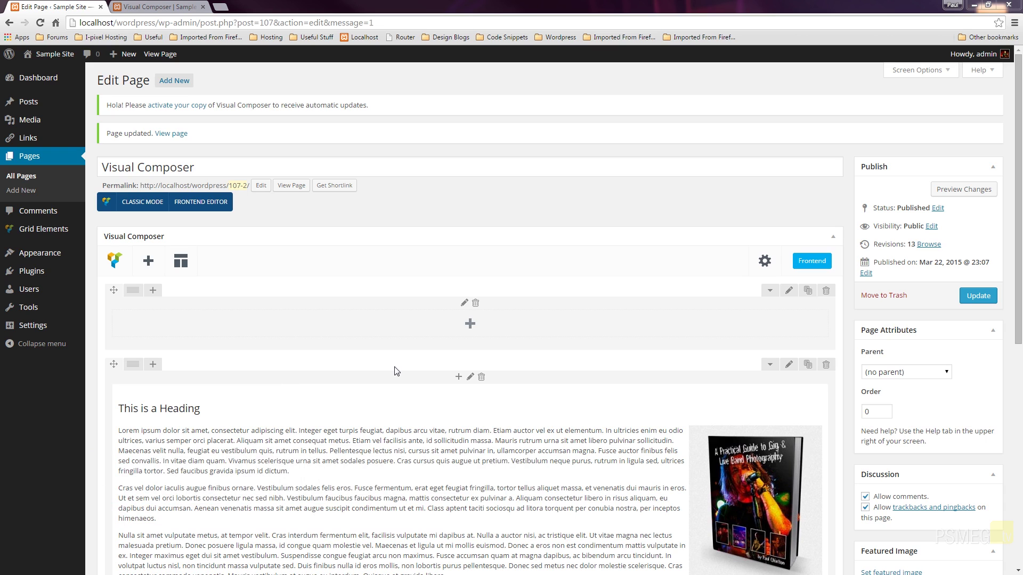
# Insert an Image Carousel into the empty top row and review its settings, keeping horizontal slider mode
pyautogui.click(470, 325)
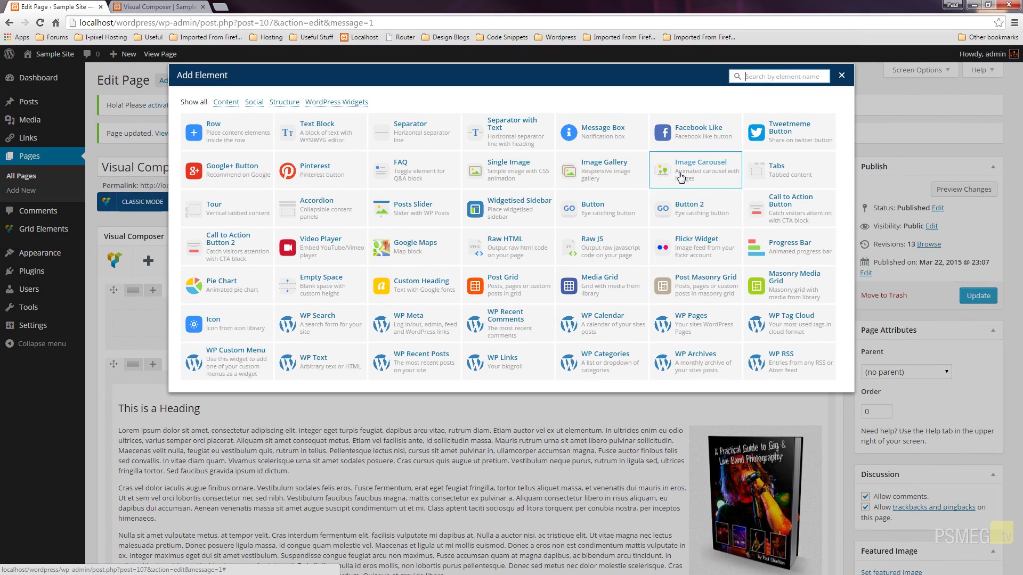
pyautogui.click(680, 175)
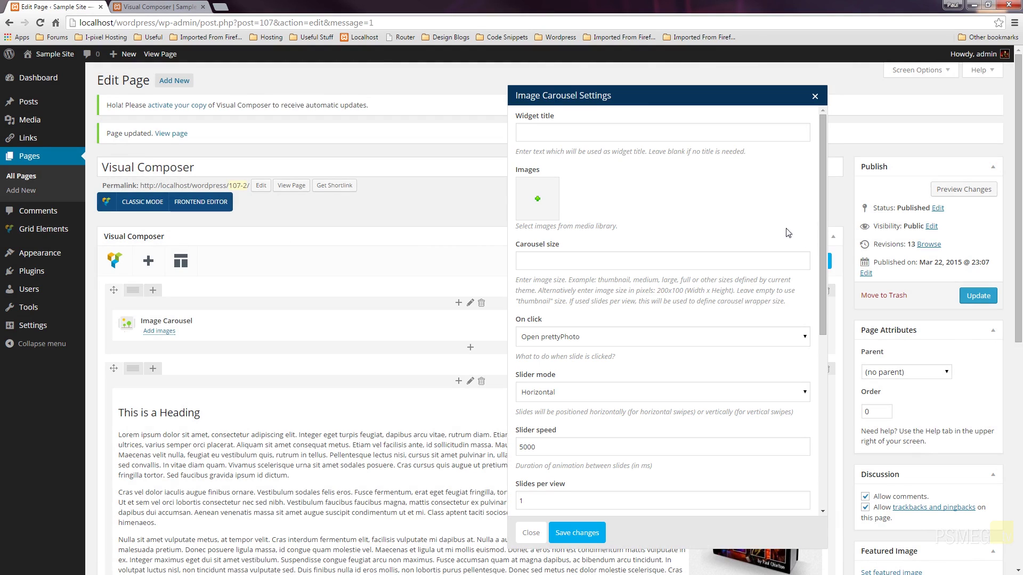
pyautogui.click(541, 137)
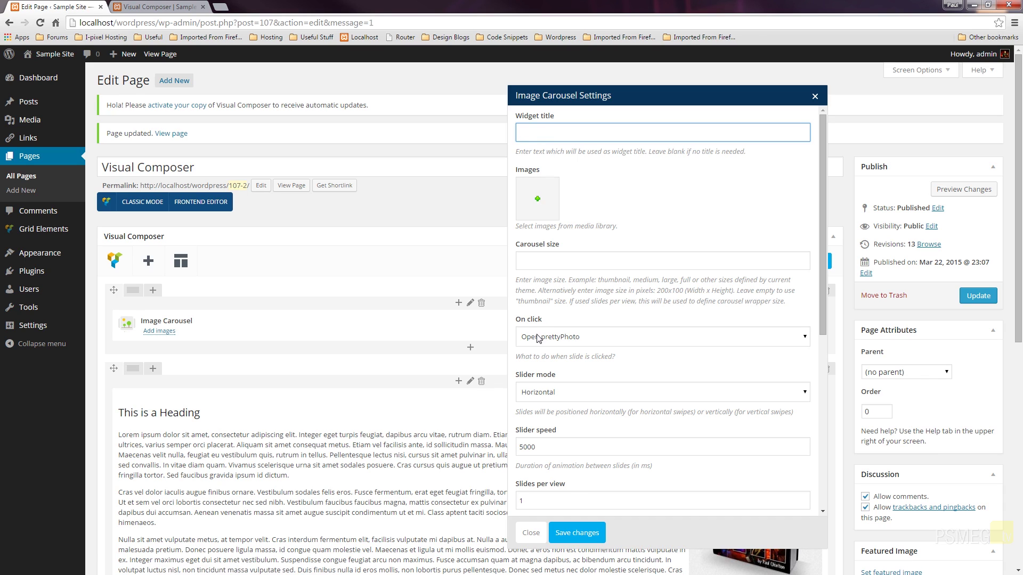
pyautogui.click(541, 393)
pyautogui.click(603, 392)
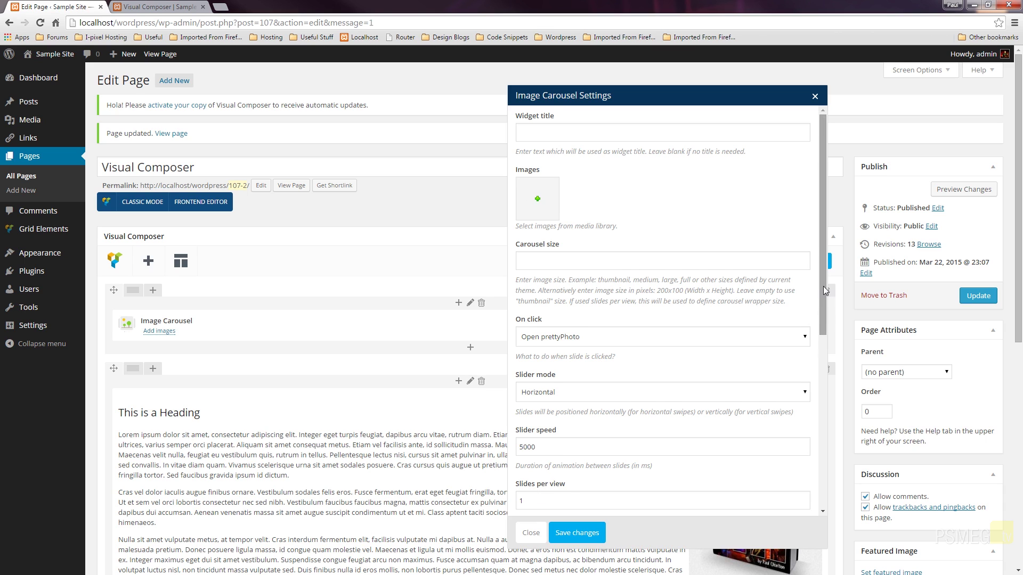
pyautogui.moveTo(823, 286); pyautogui.dragTo(820, 237)
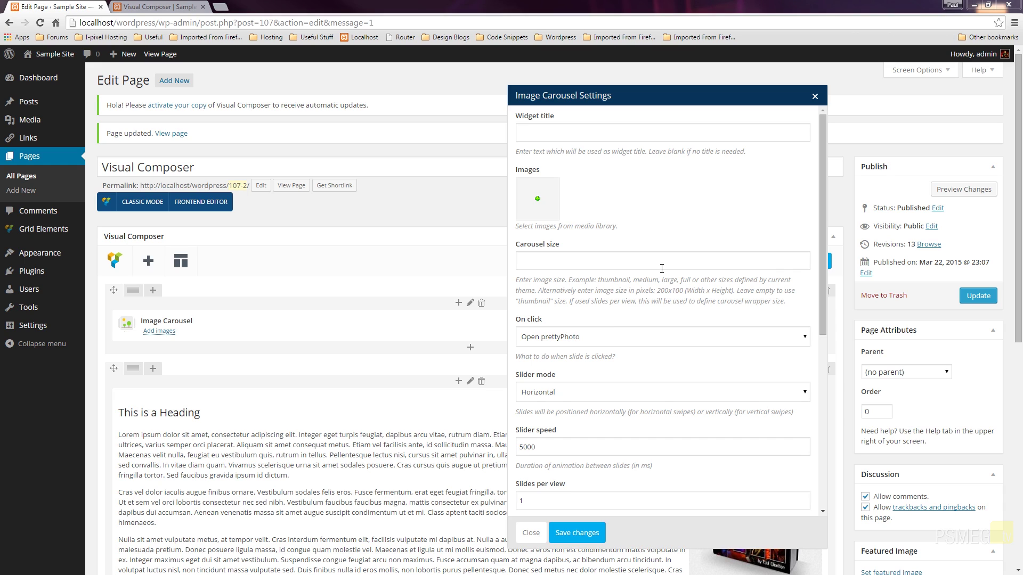
# Add the hydrangea, desert, orange chrysanthemum and jellyfish photos to the carousel
pyautogui.click(536, 206)
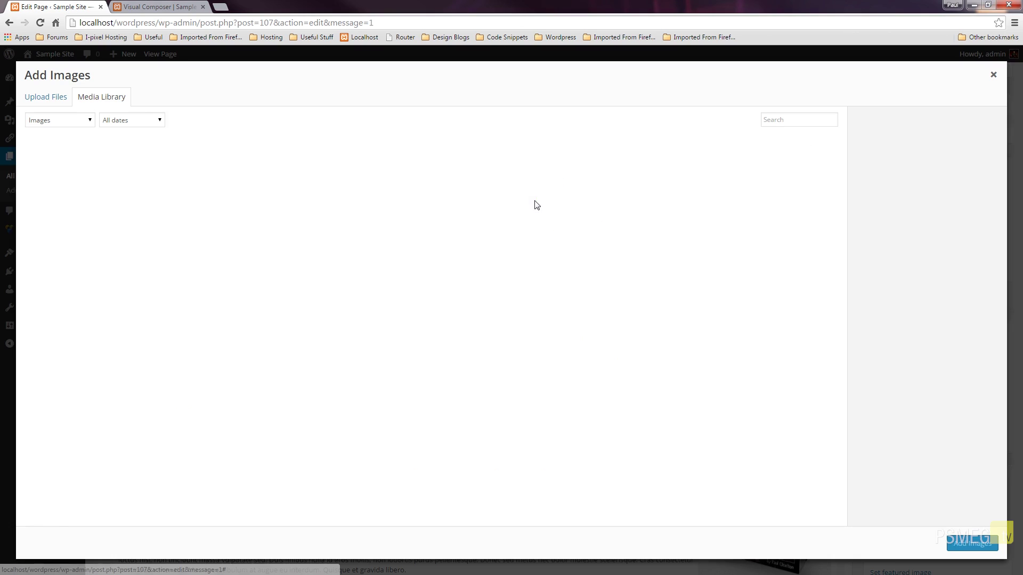
pyautogui.click(89, 190)
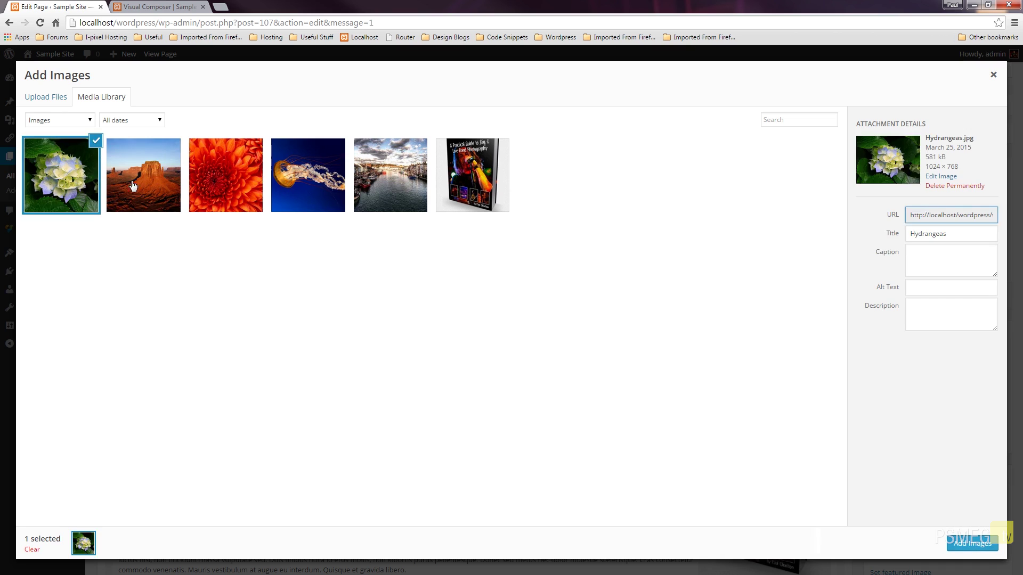
pyautogui.click(144, 189)
pyautogui.click(226, 190)
pyautogui.click(307, 191)
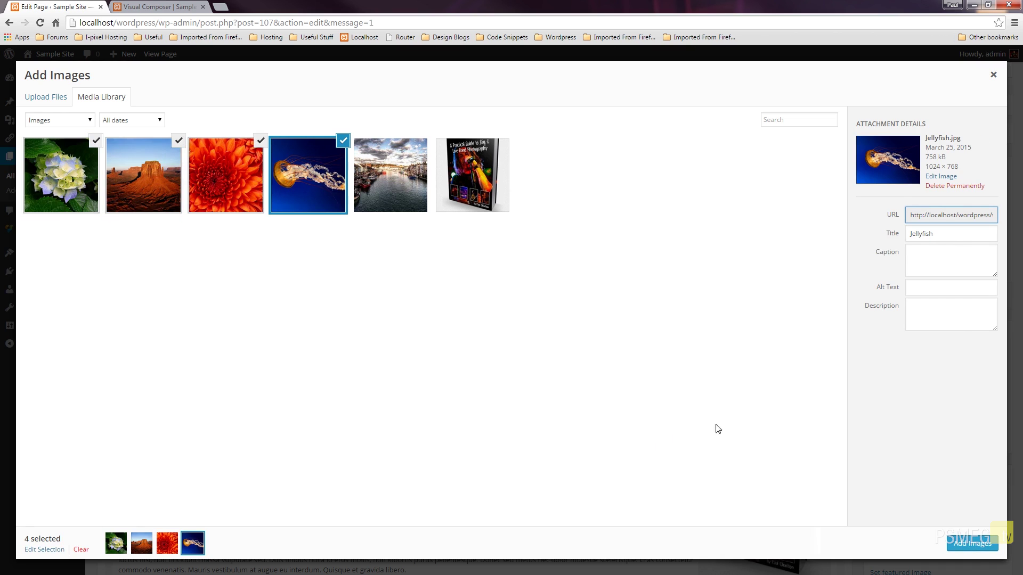
pyautogui.click(966, 545)
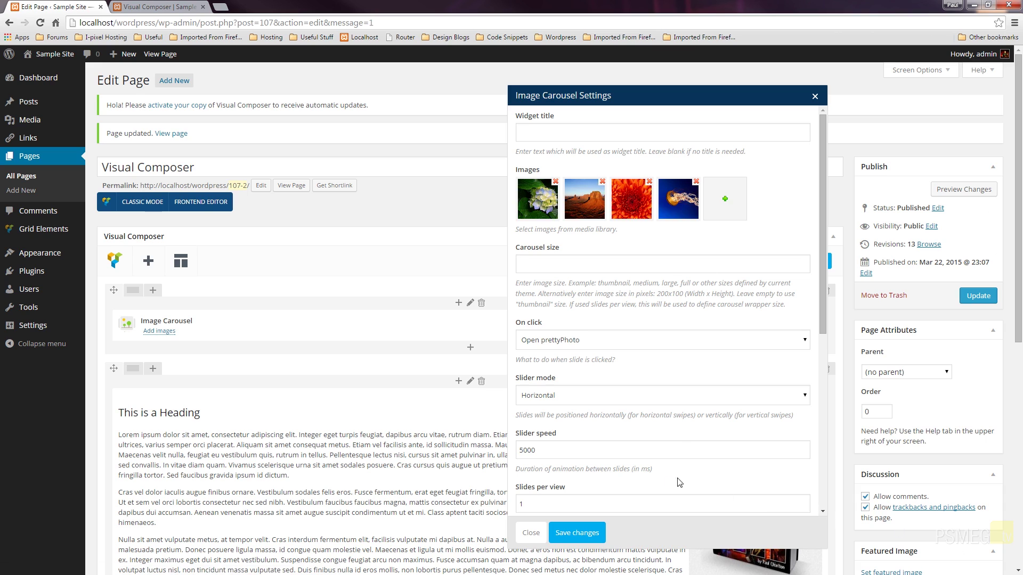
# Set carousel size to 640x480 and On click to Do nothing, then save and update the page
pyautogui.click(553, 266)
pyautogui.rightClick(553, 266)
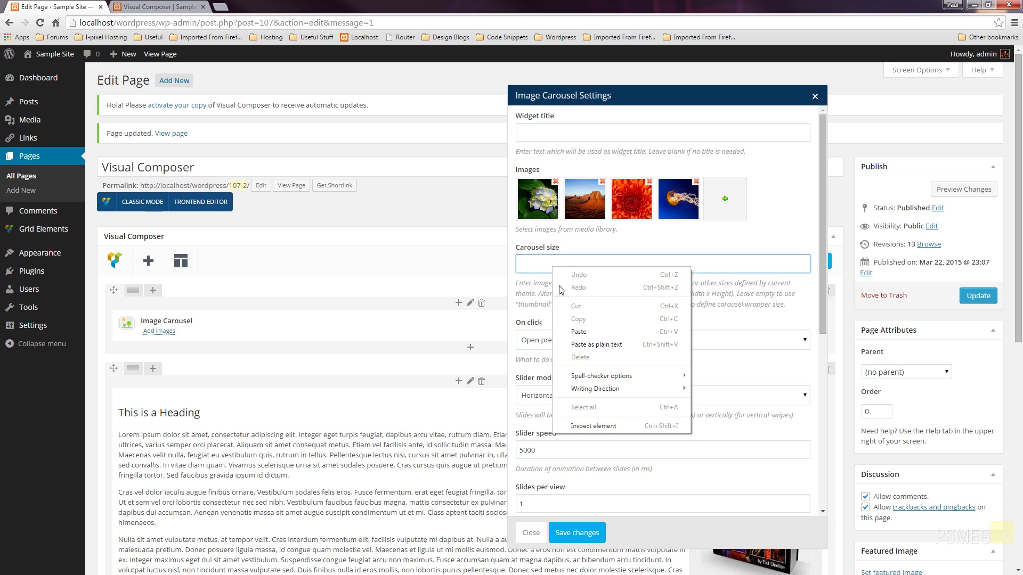
pyautogui.click(576, 329)
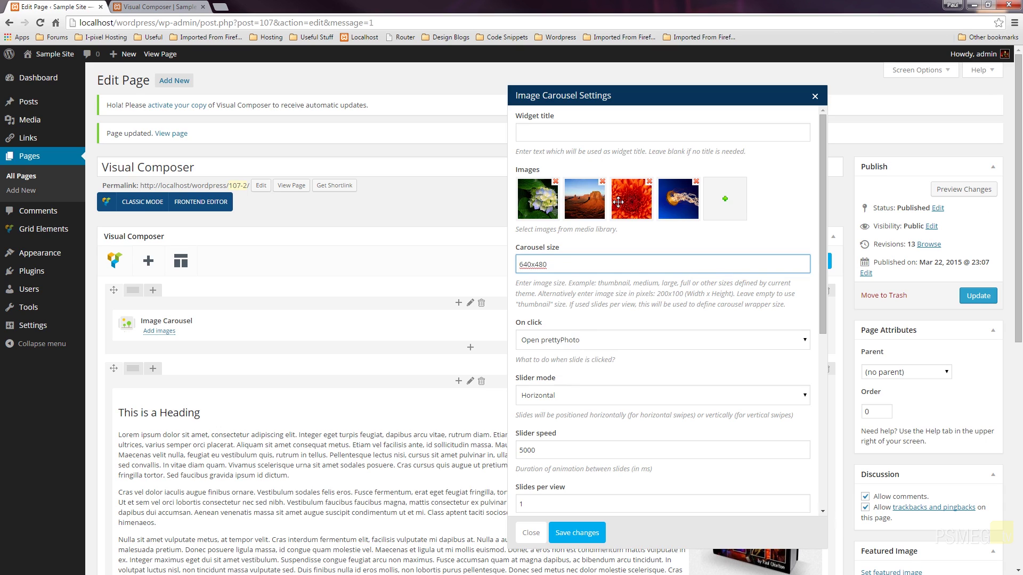
pyautogui.click(544, 346)
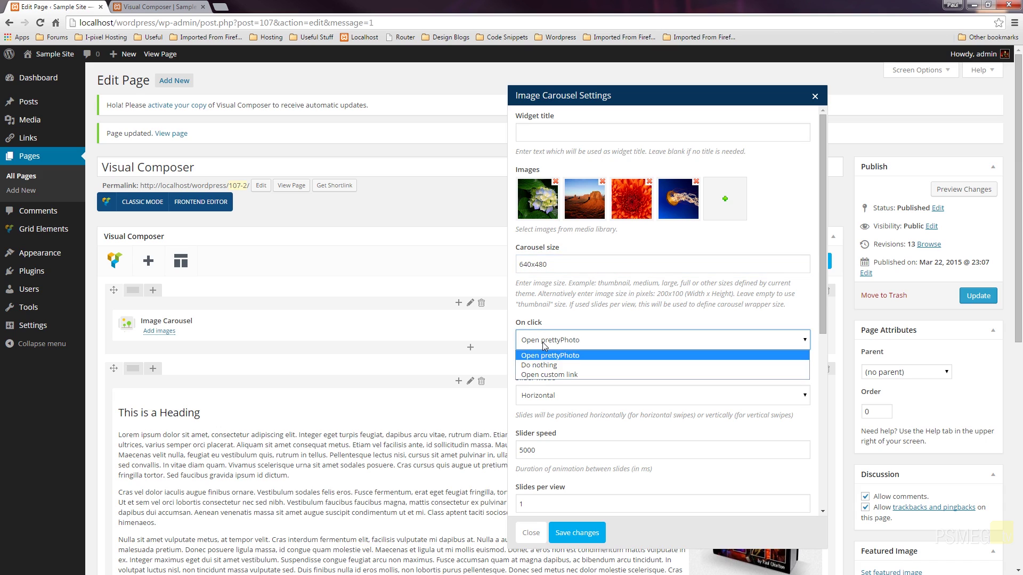
pyautogui.click(542, 366)
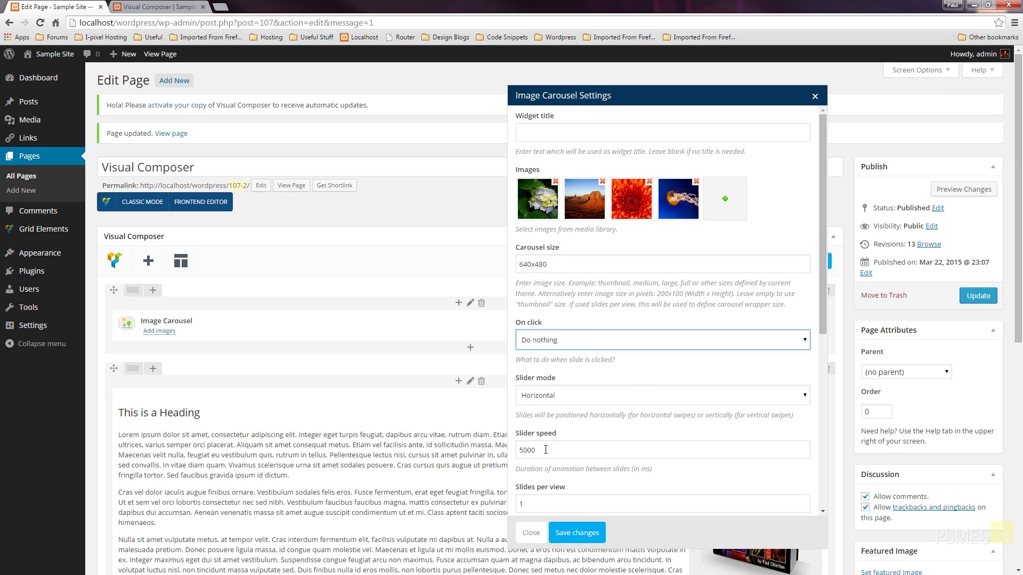
pyautogui.click(586, 534)
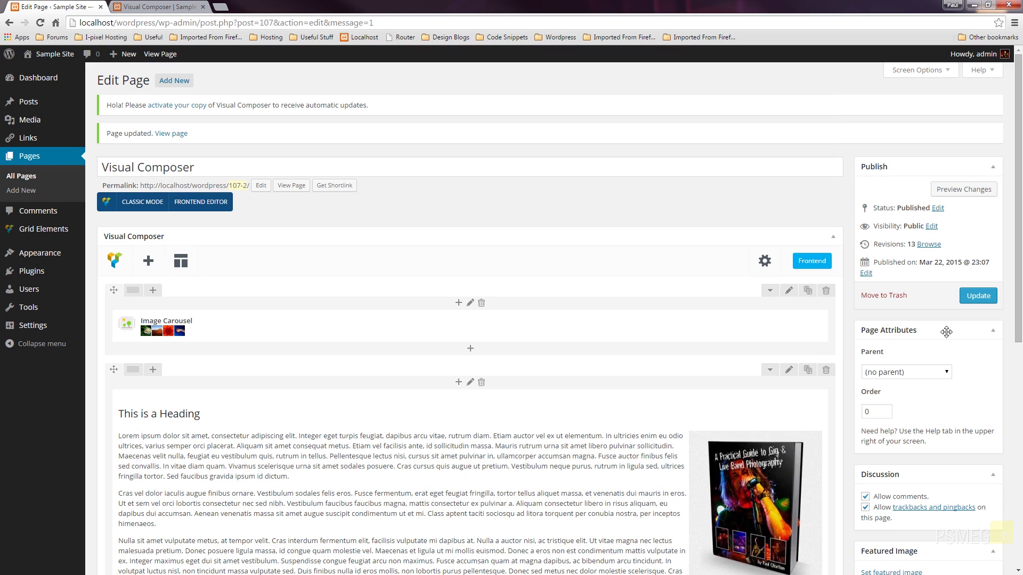
pyautogui.click(971, 302)
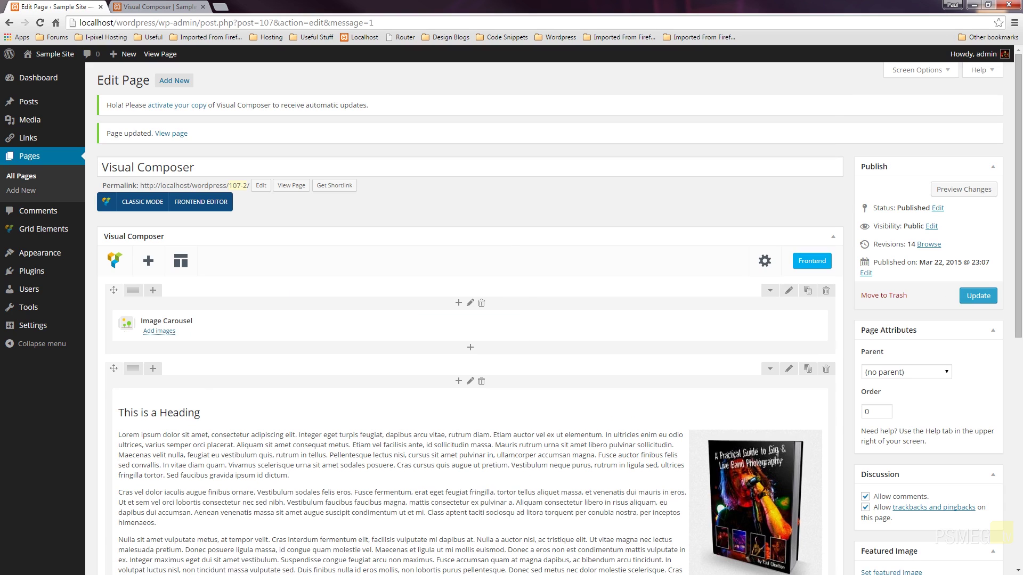
# On the live page tab, step through the desert, chrysanthemum, jellyfish and hydrangea slides
pyautogui.hotkey('ctrl', 'Tab')
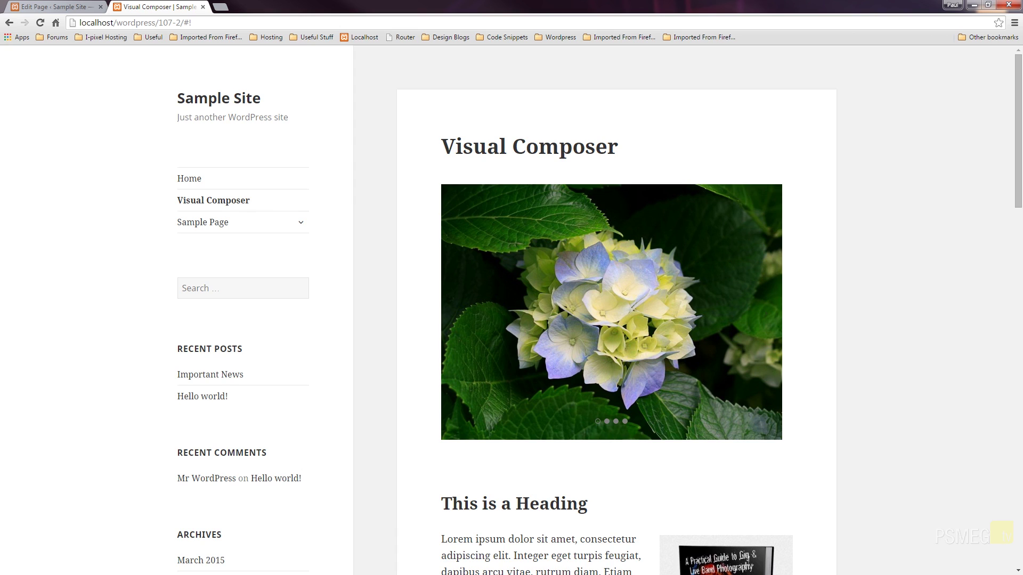
pyautogui.click(766, 321)
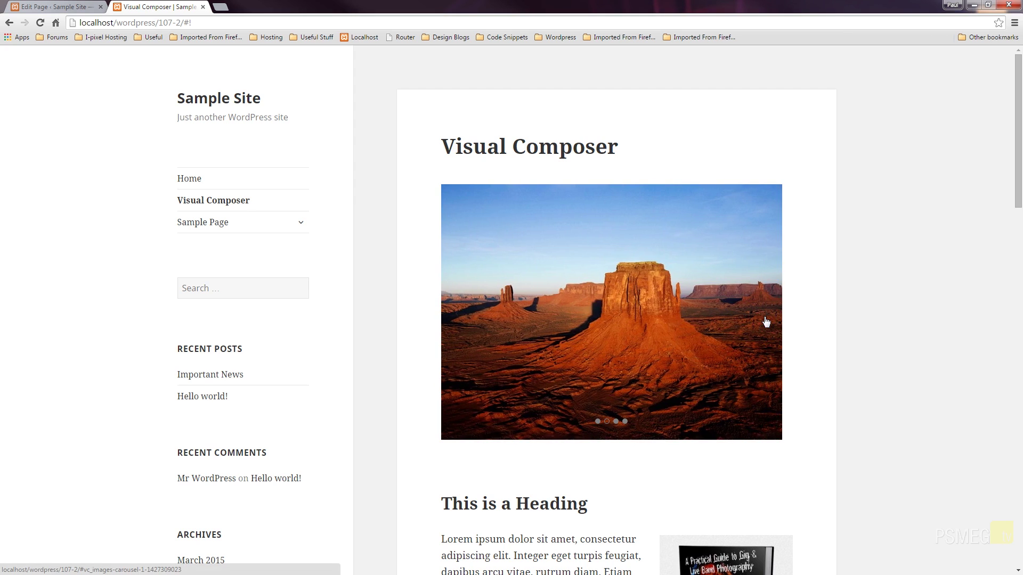
pyautogui.click(615, 422)
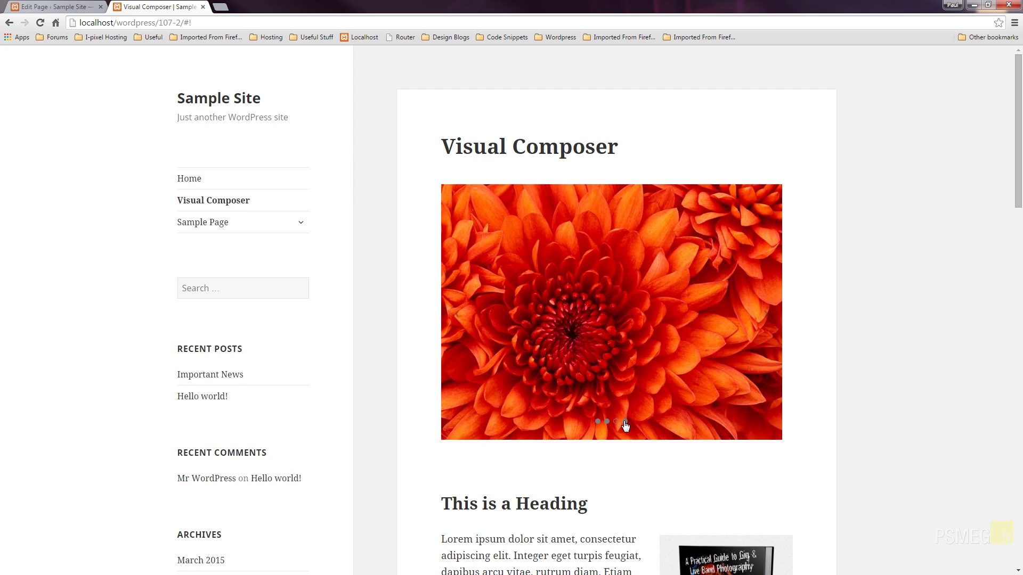
pyautogui.click(625, 422)
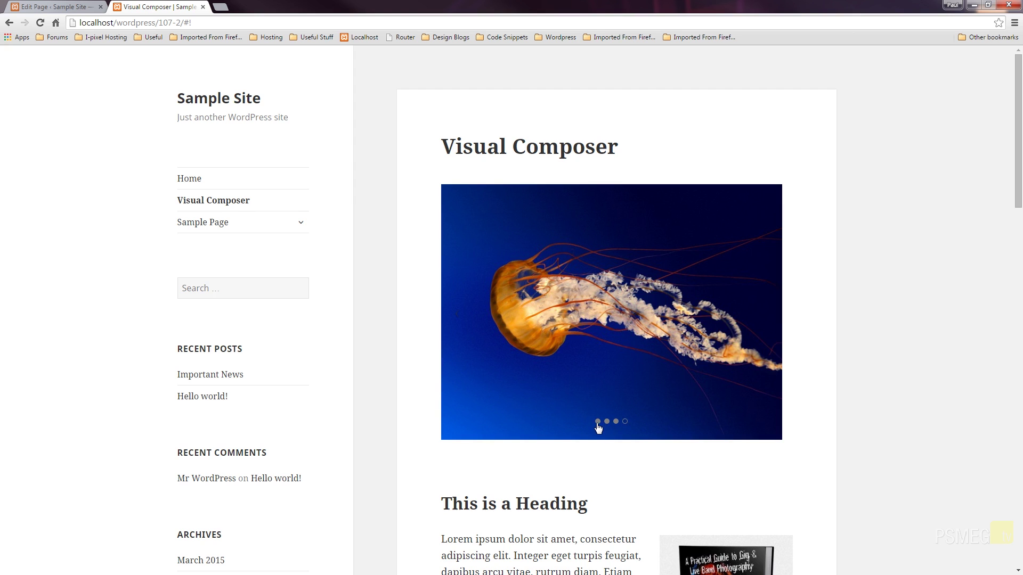
pyautogui.click(598, 423)
pyautogui.click(616, 422)
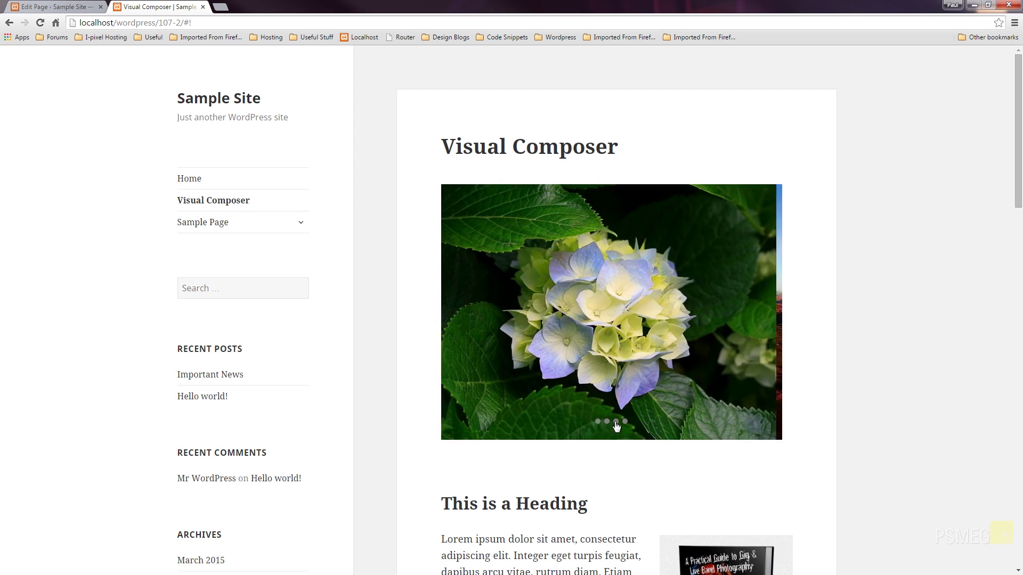
pyautogui.click(607, 423)
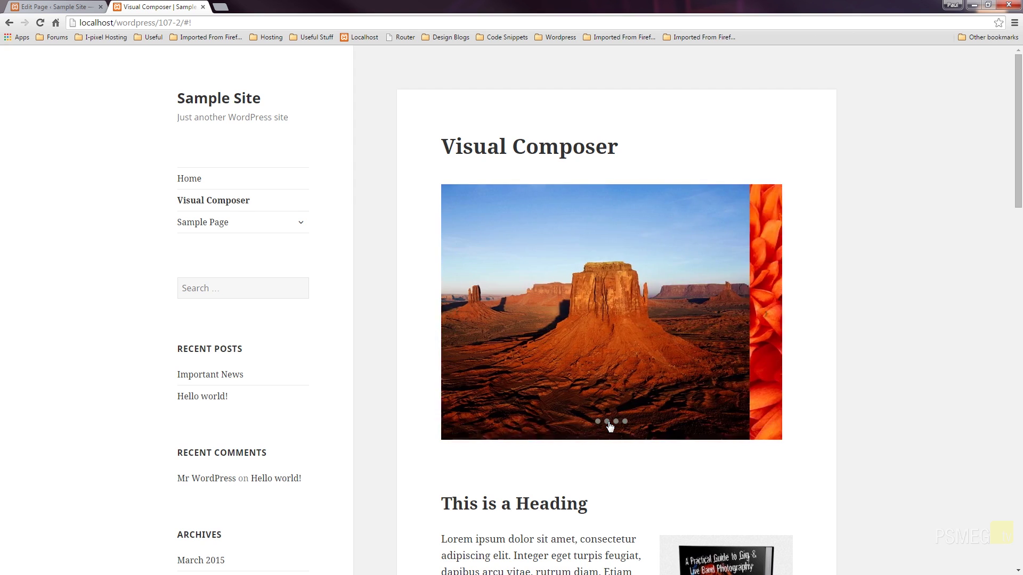
pyautogui.click(597, 424)
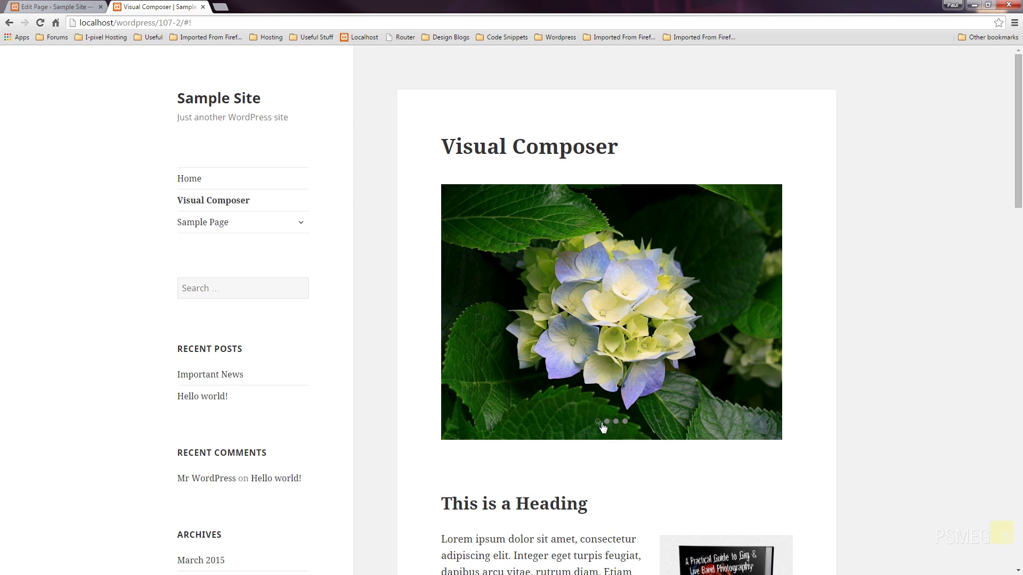
# Cycle the live carousel through the jellyfish, hydrangea, chrysanthemum and desert slides, then return to Edit Page
pyautogui.click(625, 422)
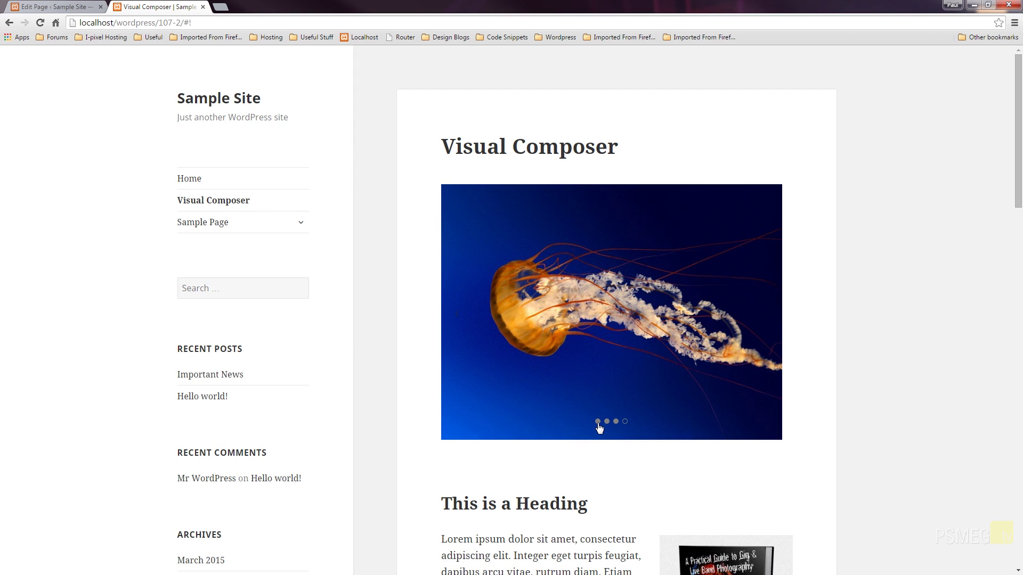
pyautogui.click(598, 423)
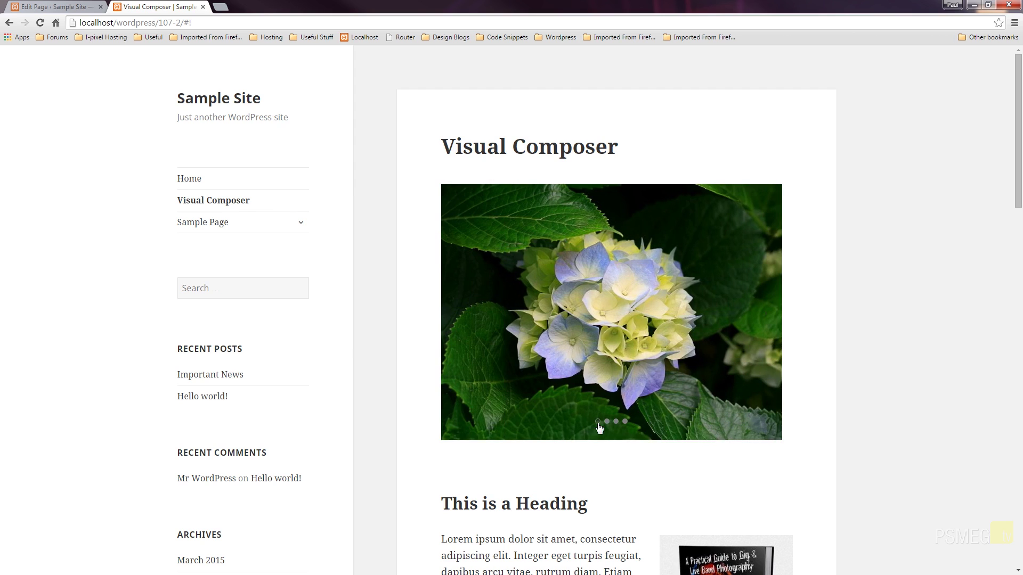
pyautogui.click(616, 422)
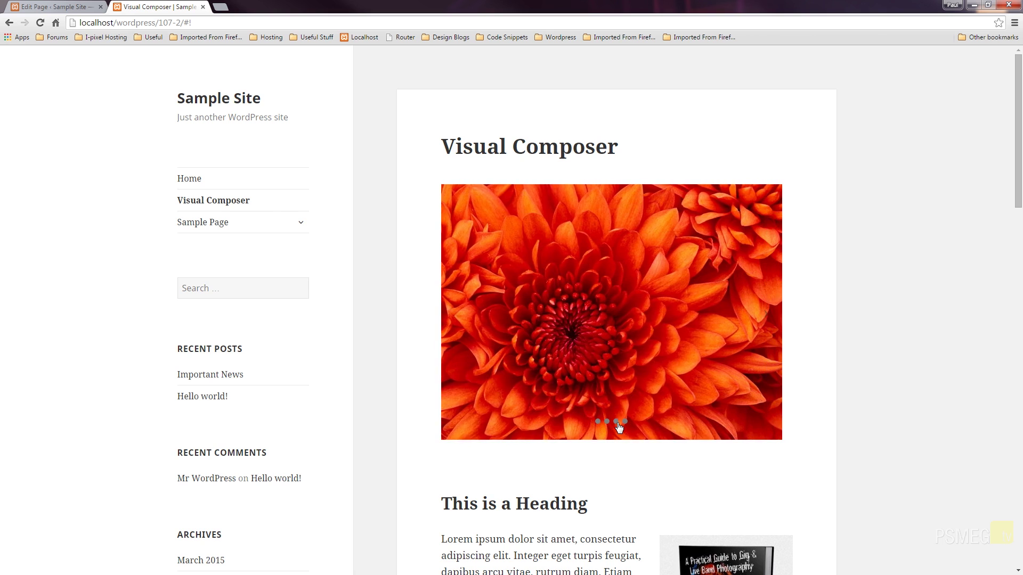
pyautogui.click(767, 312)
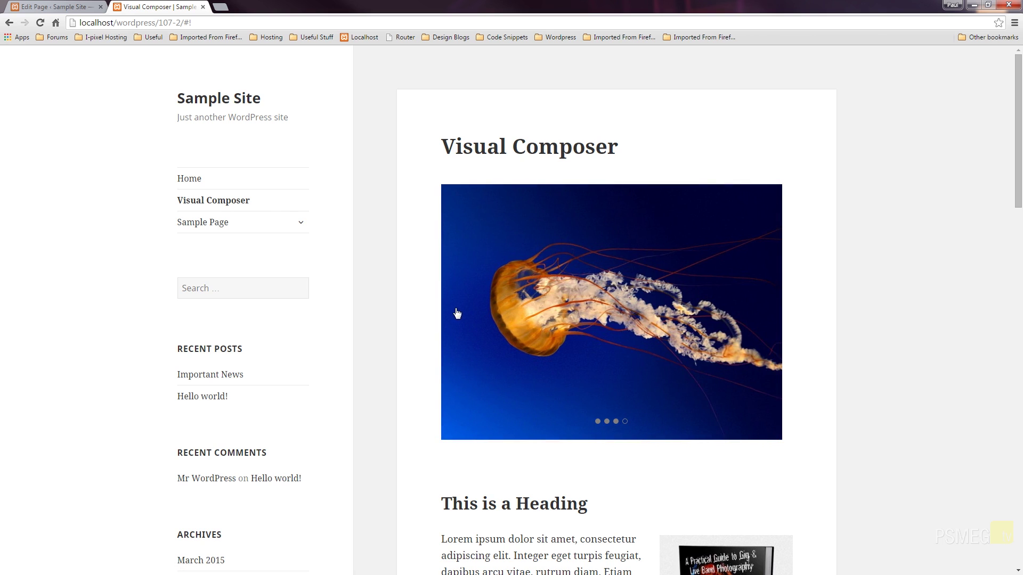
pyautogui.click(459, 319)
pyautogui.click(461, 321)
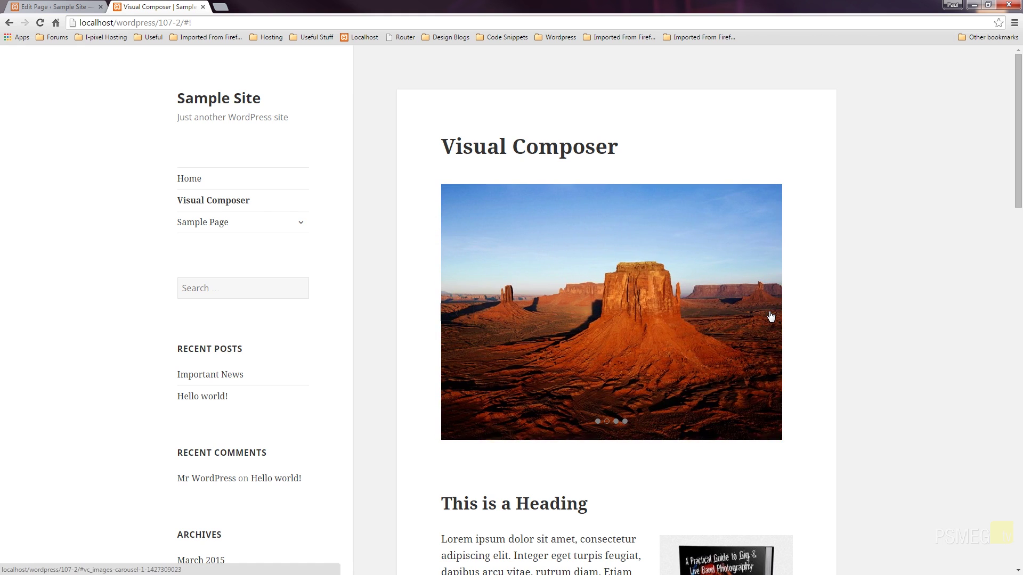
pyautogui.click(769, 316)
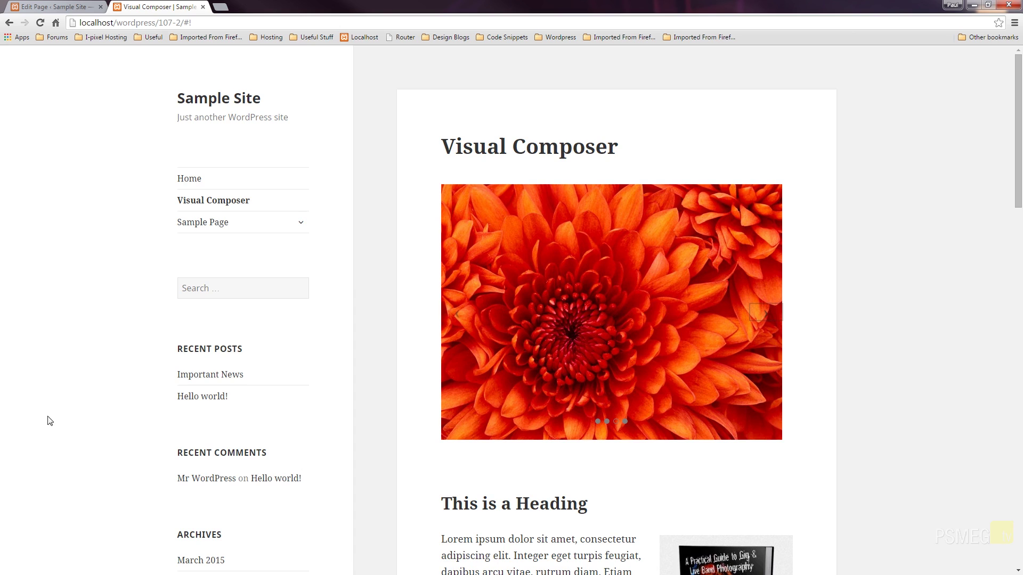
pyautogui.click(72, 10)
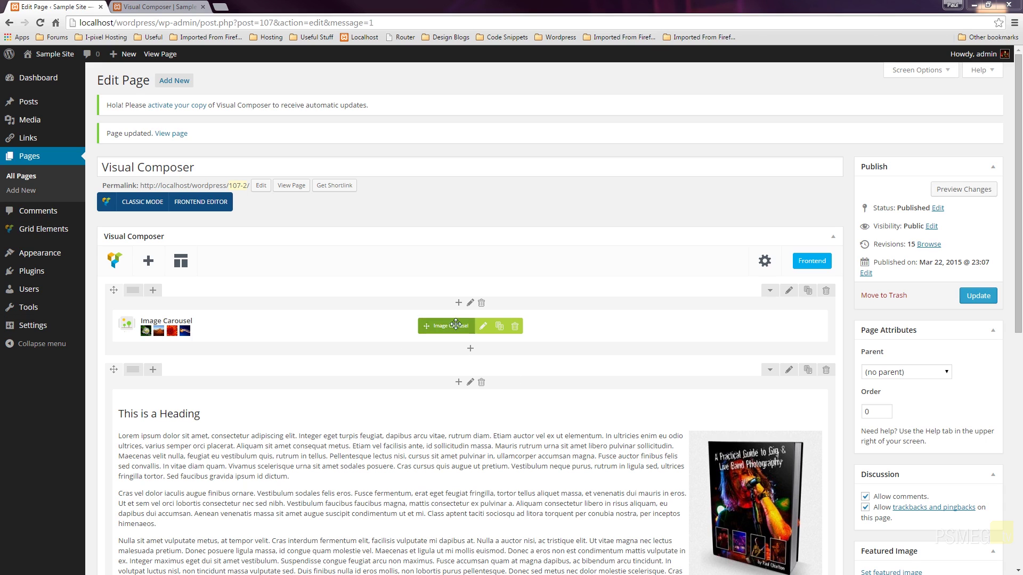
# Reopen the image carousel's settings and set On click to Open prettyPhoto
pyautogui.click(483, 326)
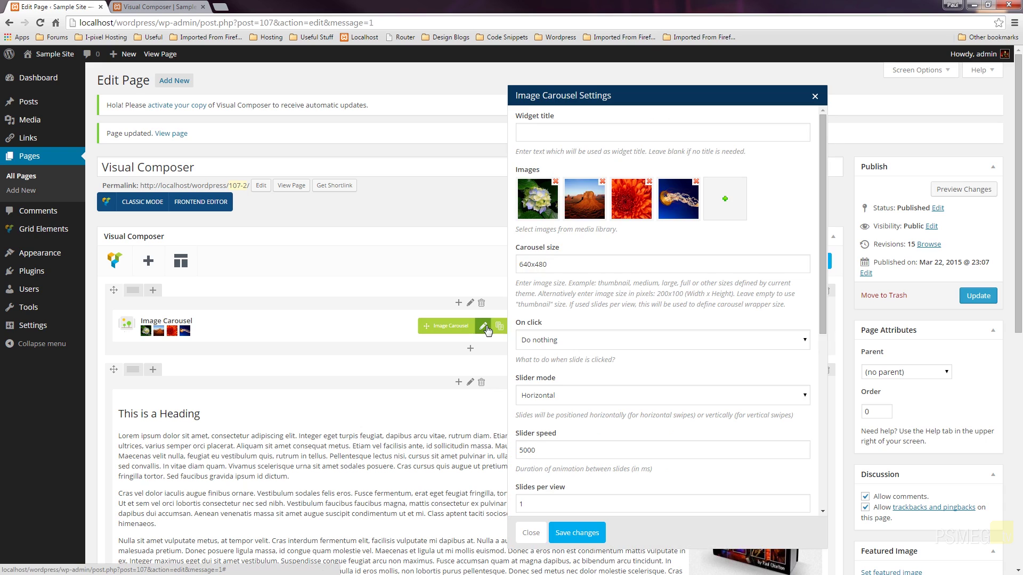
pyautogui.click(665, 345)
pyautogui.click(633, 354)
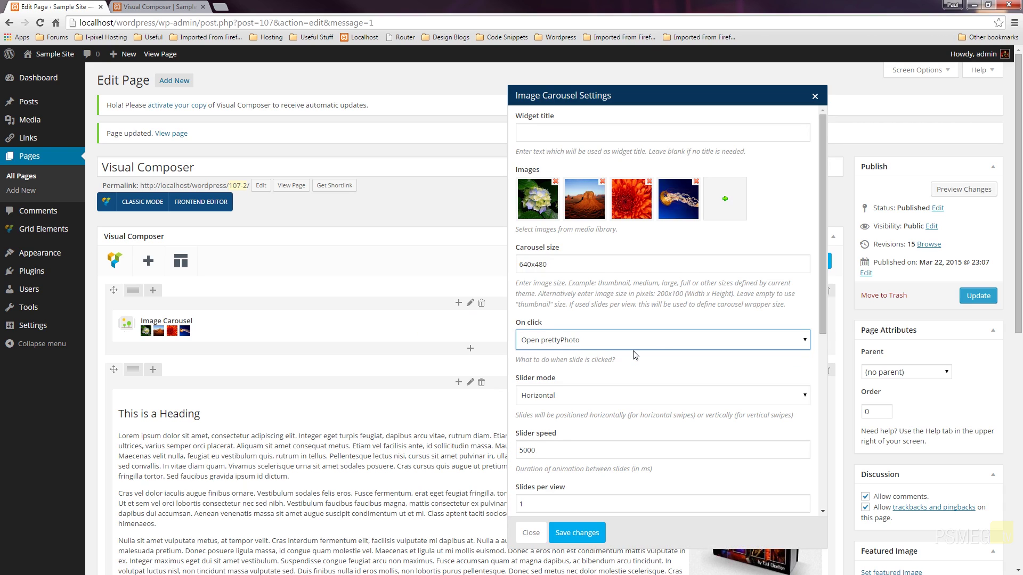
pyautogui.scroll(-2, 637, 412)
# Change the slider speed to 2000 and slides per view to 3
pyautogui.moveTo(527, 346); pyautogui.dragTo(506, 350)
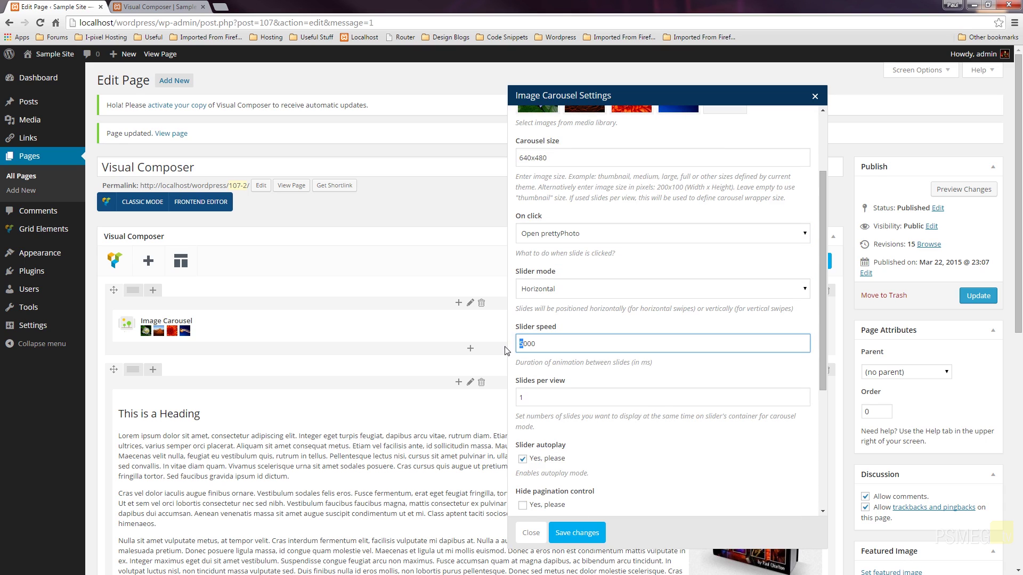
pyautogui.write('2')
pyautogui.click(618, 397)
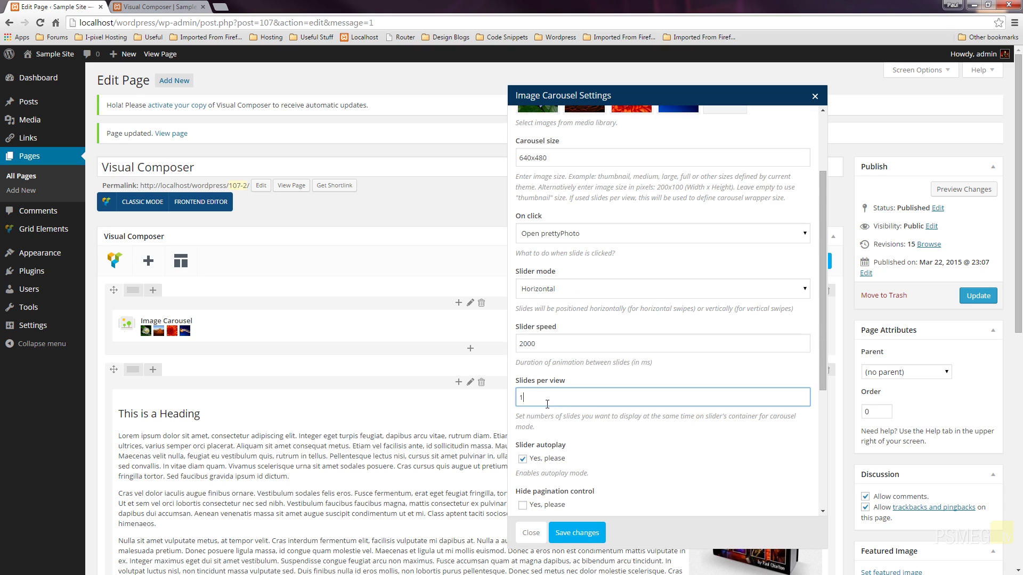
pyautogui.press('BackSpace')
pyautogui.write('3')
pyautogui.click(751, 454)
pyautogui.scroll(-2, 642, 450)
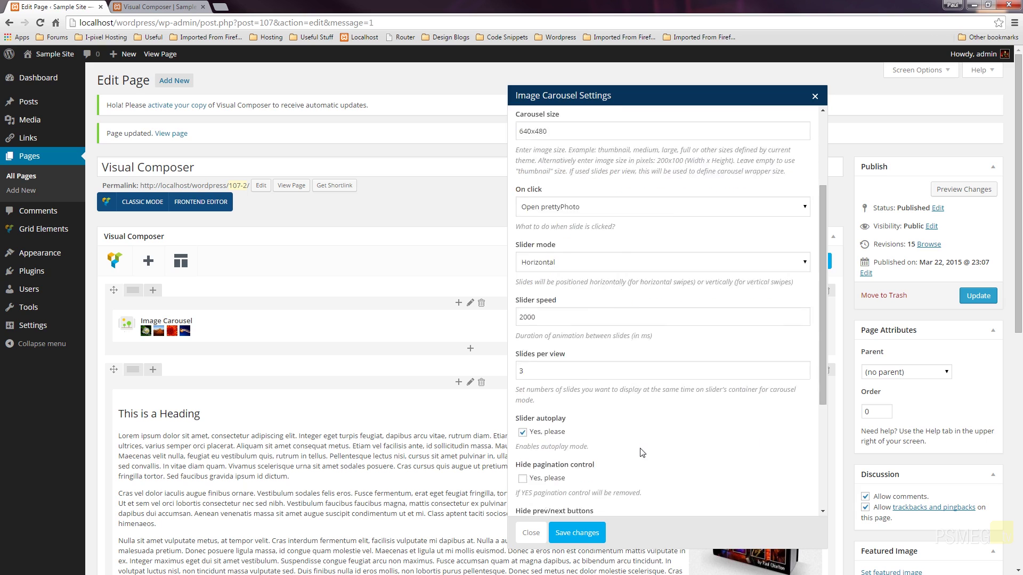
pyautogui.scroll(-2, 615, 408)
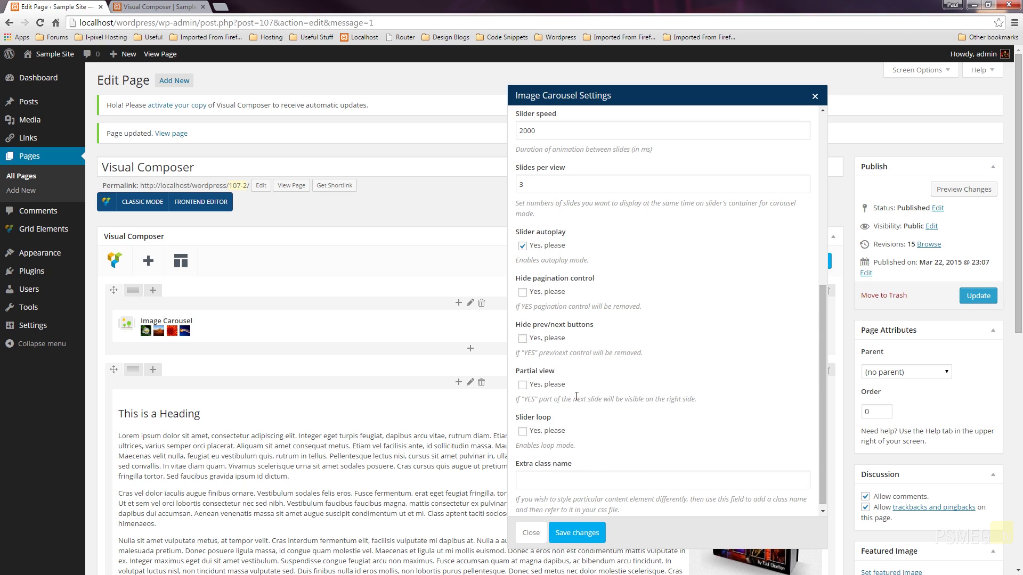
pyautogui.scroll(-2, 651, 431)
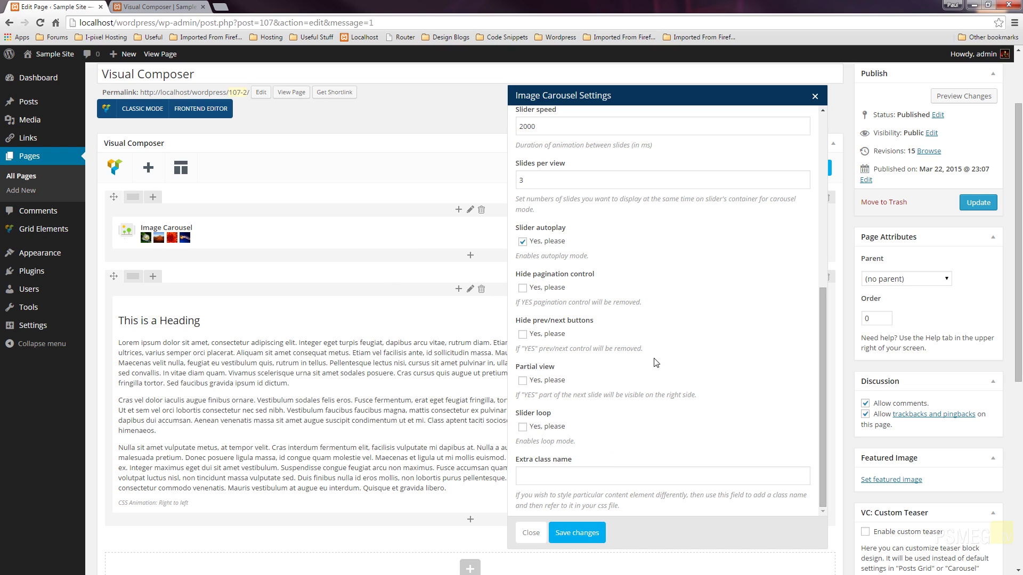
# Save the carousel settings, update the page, and reload the live page tab
pyautogui.click(586, 532)
pyautogui.click(979, 203)
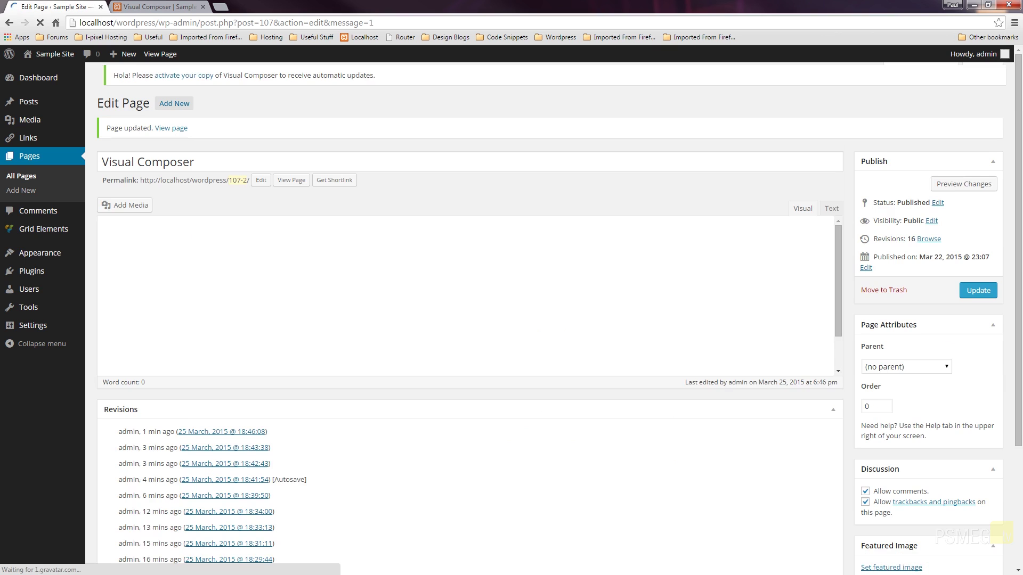
pyautogui.hotkey('ctrl', 'Tab')
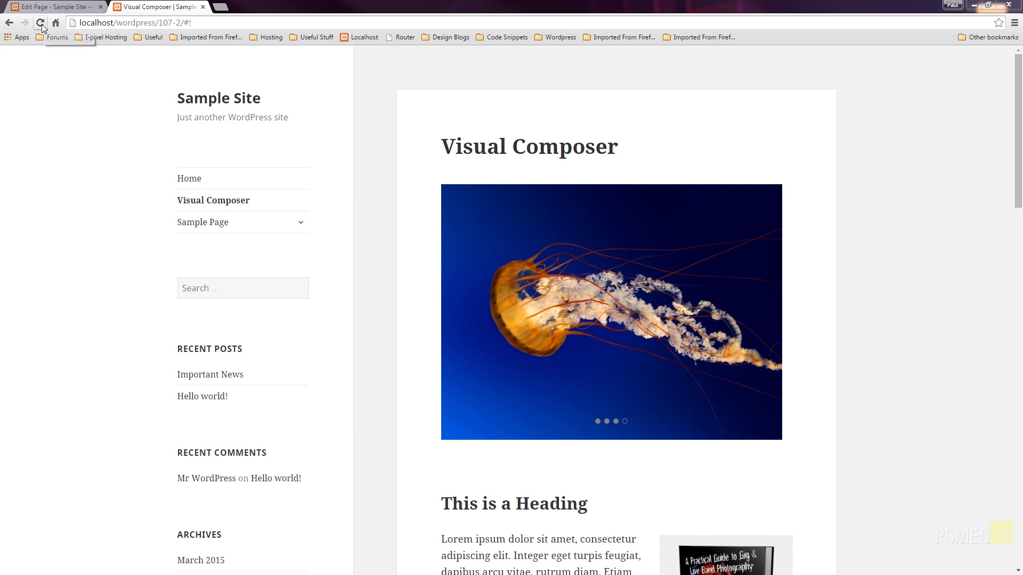
pyautogui.click(41, 24)
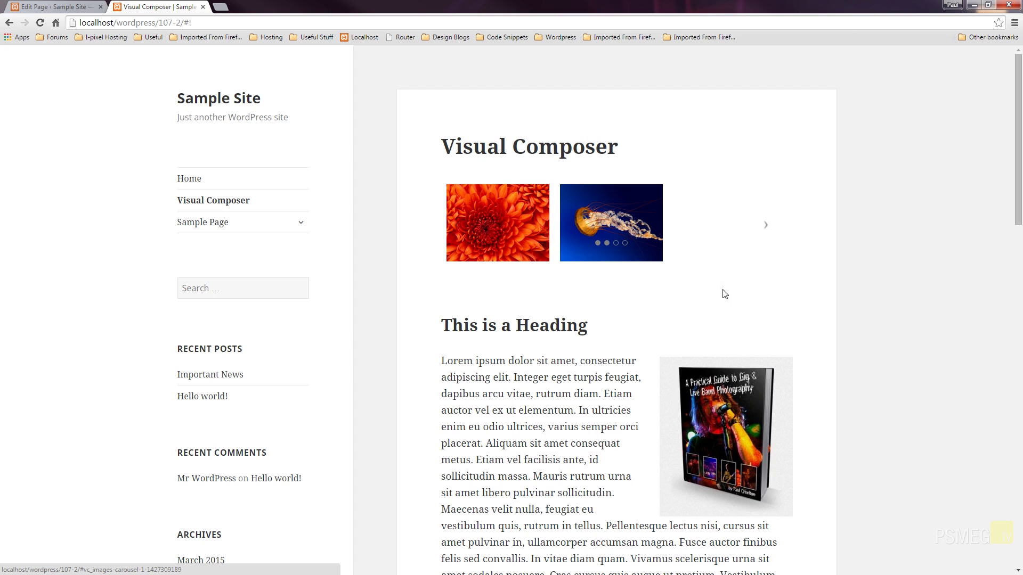
pyautogui.click(520, 234)
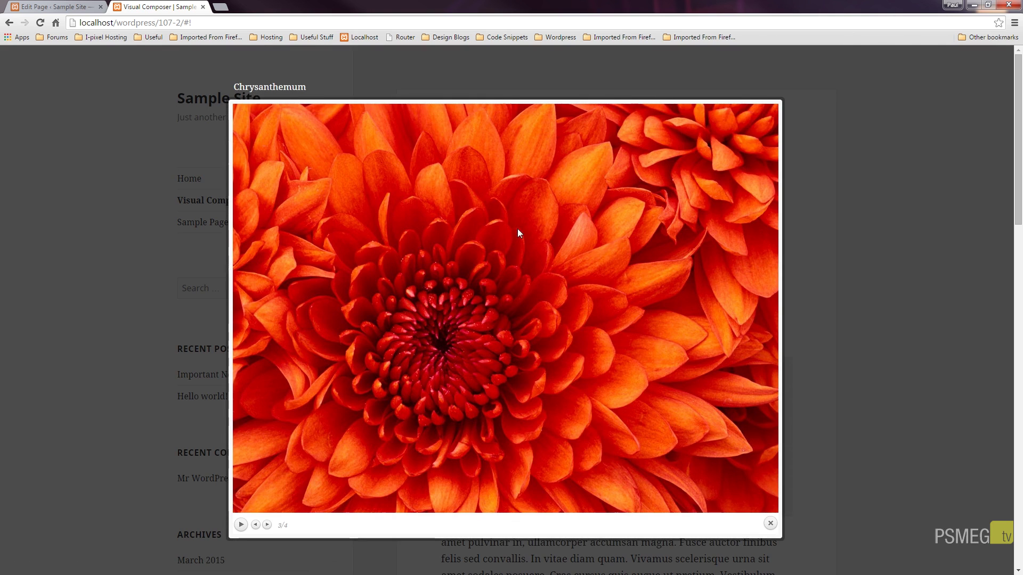
pyautogui.moveTo(534, 373)
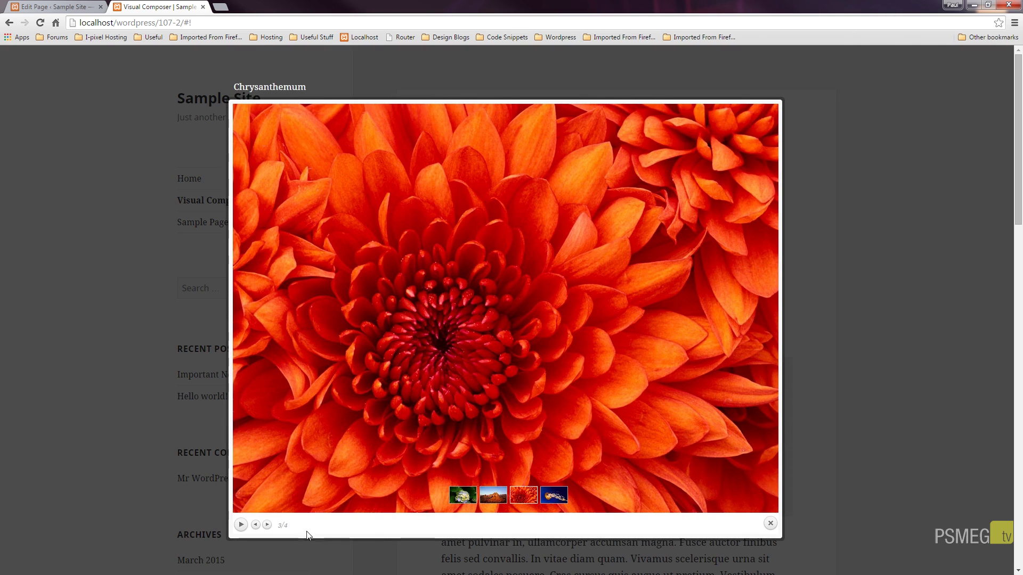
pyautogui.click(455, 497)
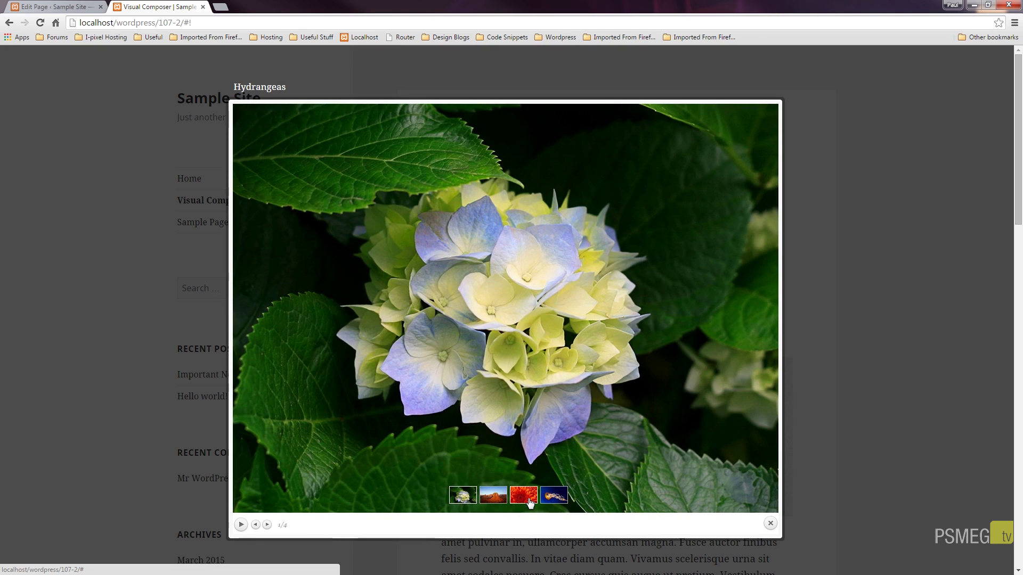
pyautogui.click(530, 498)
pyautogui.click(553, 497)
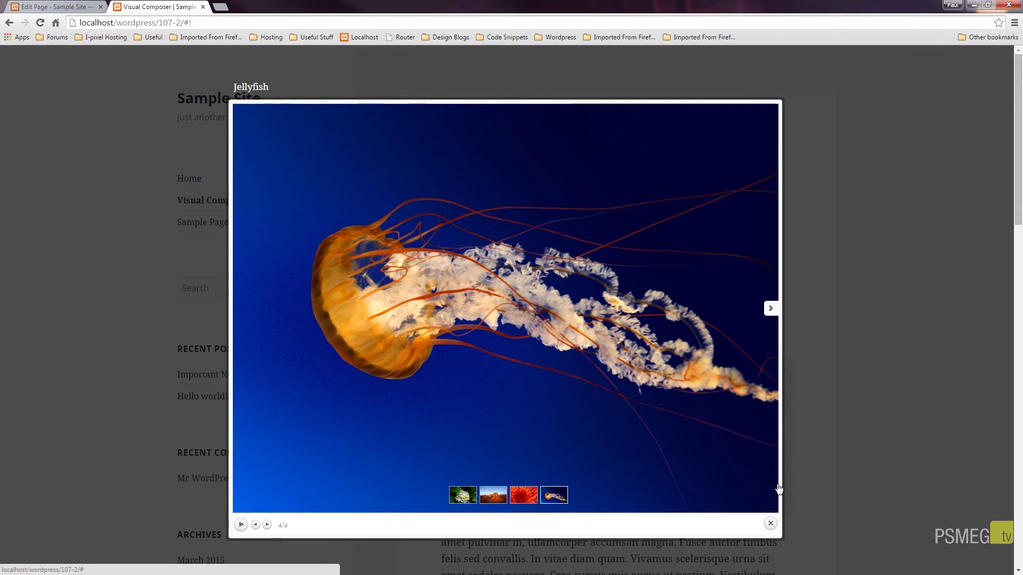
pyautogui.click(770, 524)
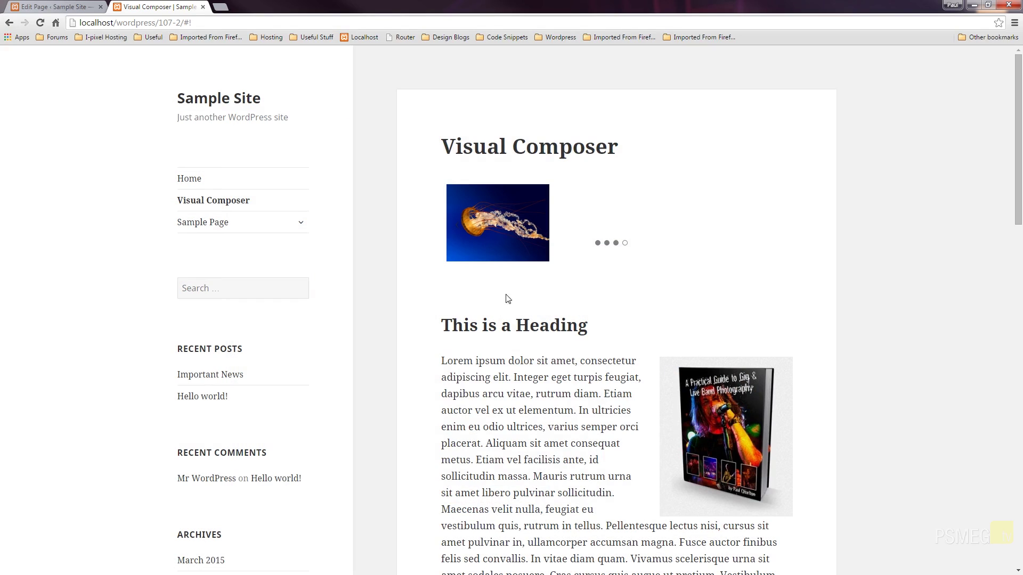
pyautogui.click(598, 243)
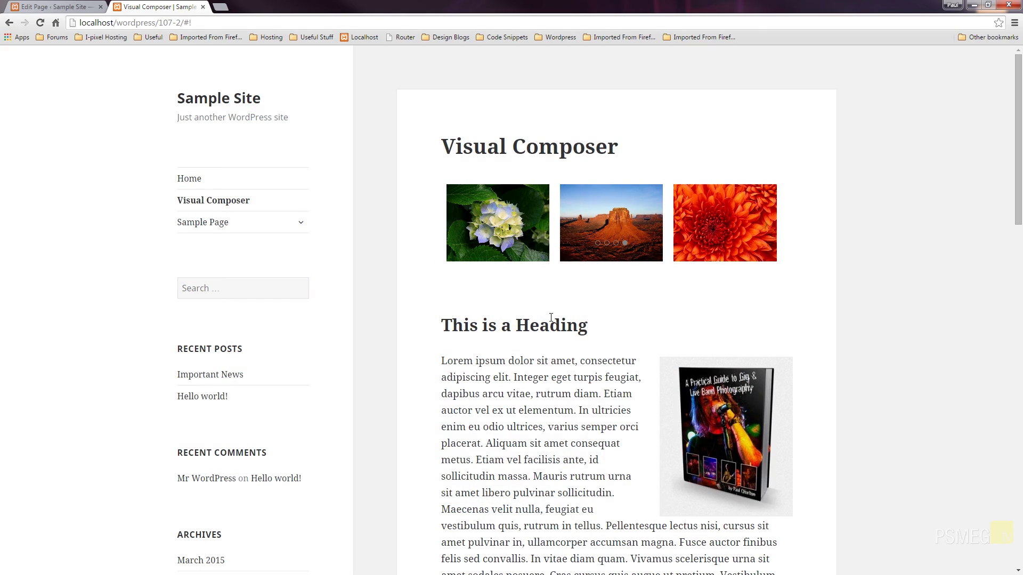